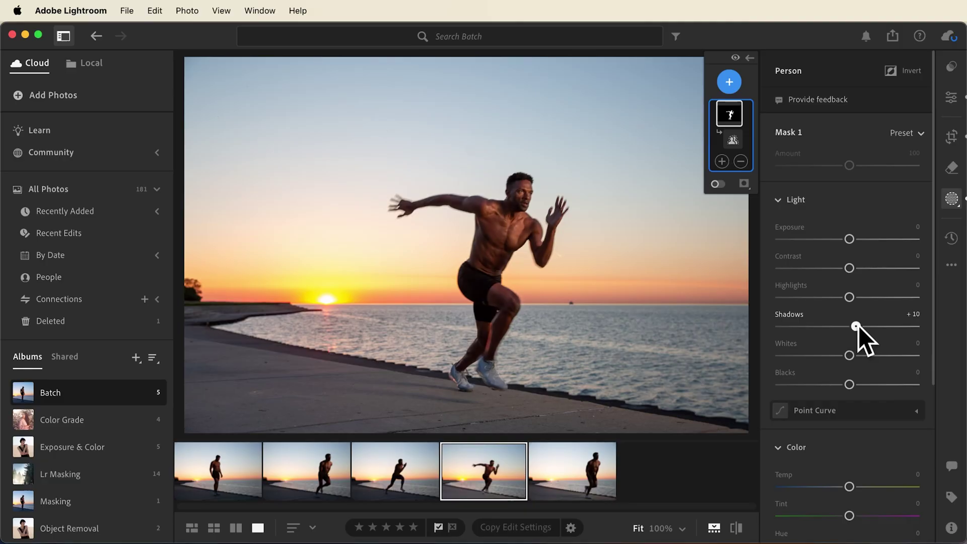
# Browse the Batch filmstrip and settle on the fourth, arms-out runner photo.
pyautogui.moveTo(855, 422); pyautogui.dragTo(861, 422)
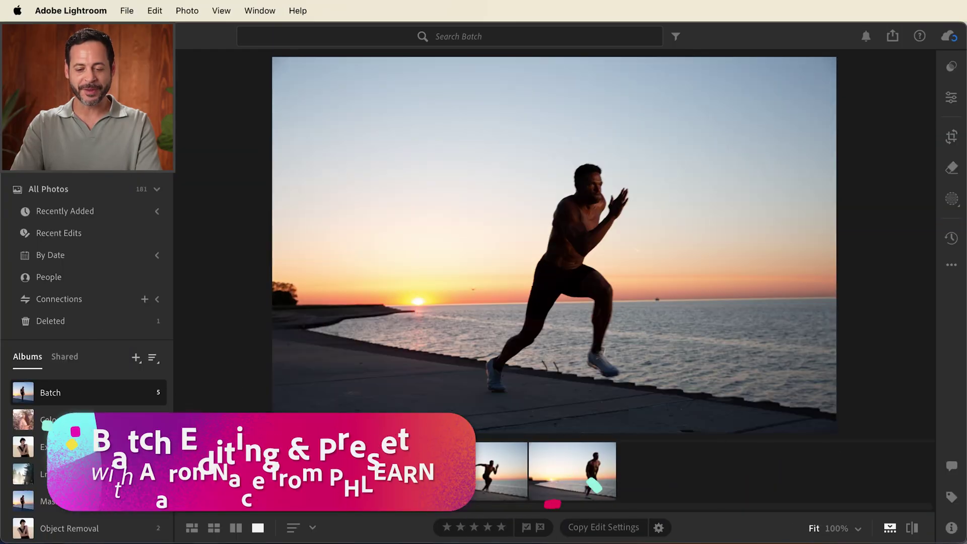
pyautogui.click(572, 474)
pyautogui.click(484, 476)
pyautogui.click(570, 466)
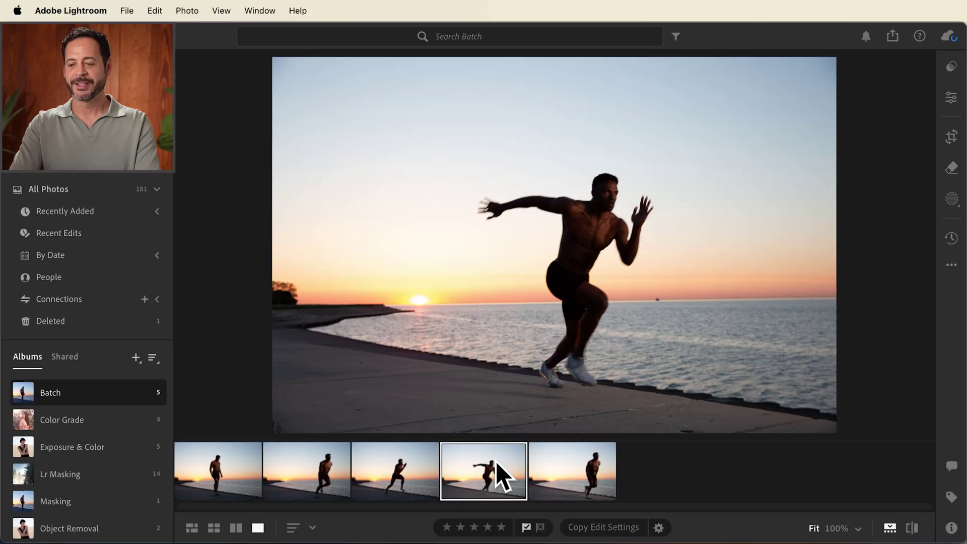
# Rotate the arms-out runner photo 1.02° to level the horizon and apply the crop.
pyautogui.click(954, 138)
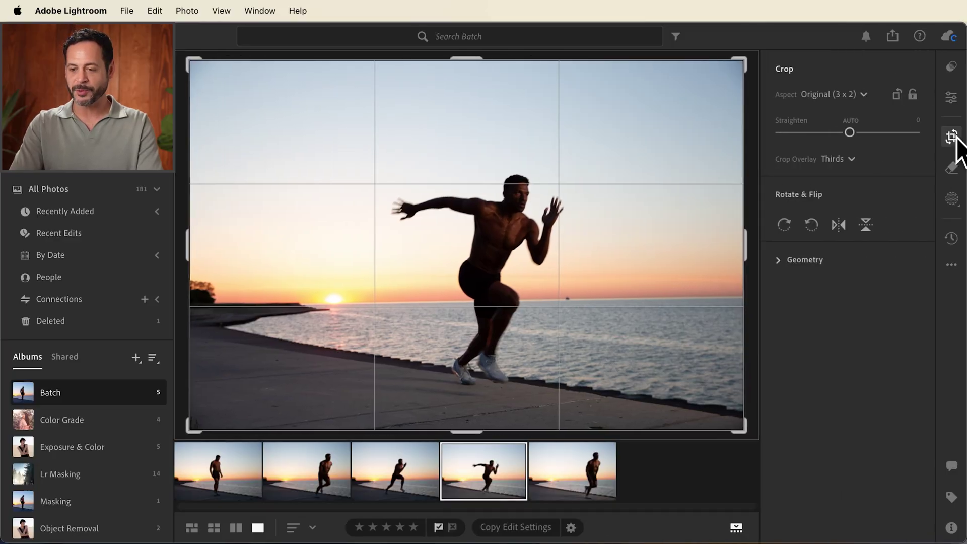
pyautogui.moveTo(756, 187); pyautogui.dragTo(757, 193)
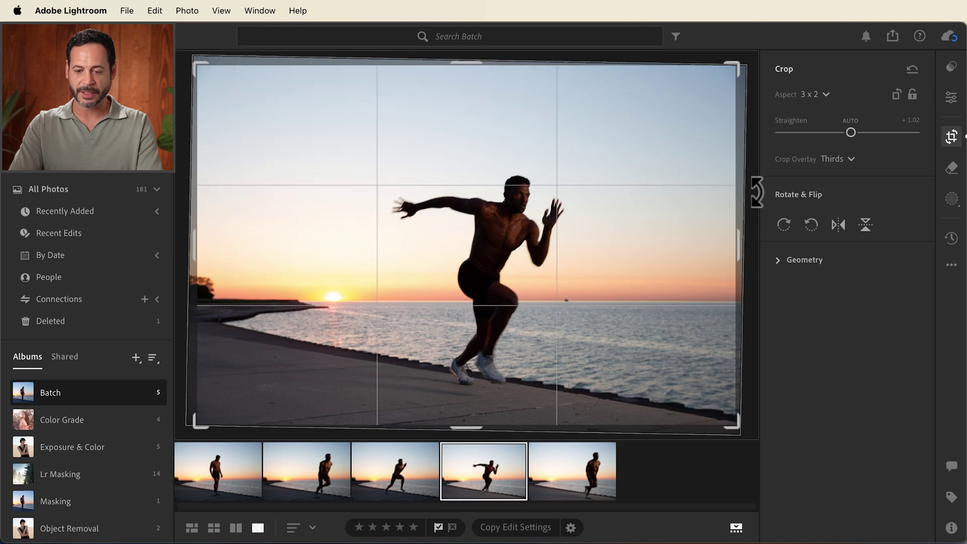
pyautogui.press('e')
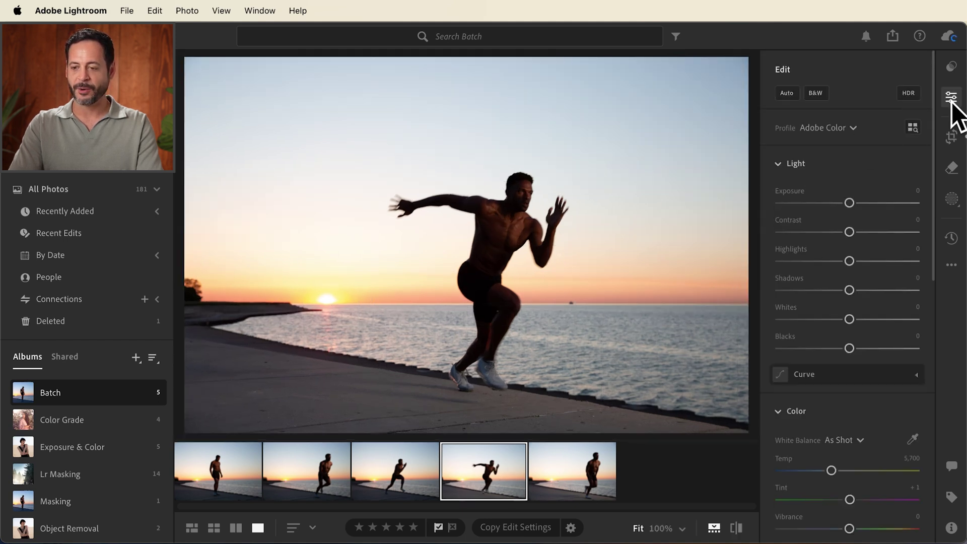
# Apply Auto tone, then lift Highlights to -37 to hold sky detail.
pyautogui.click(786, 93)
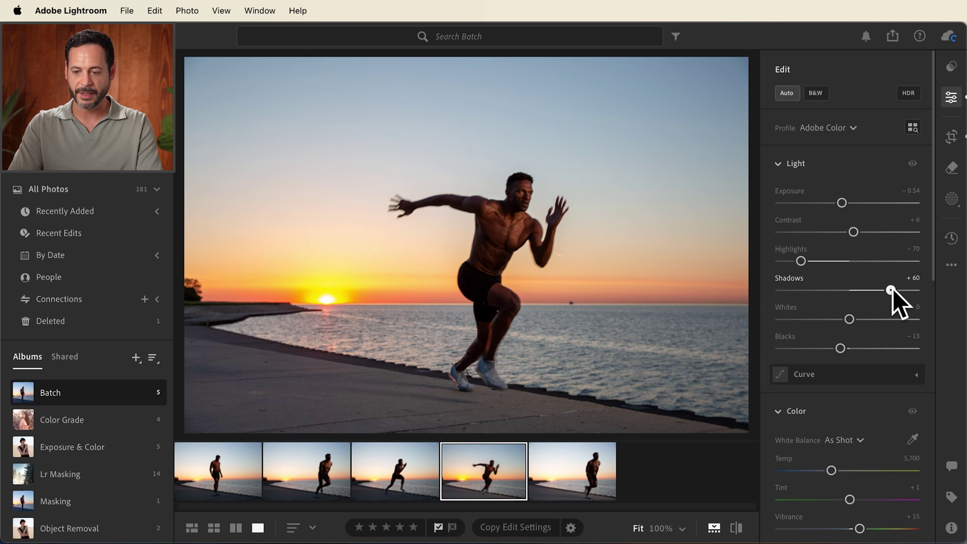
pyautogui.moveTo(803, 260); pyautogui.dragTo(822, 262)
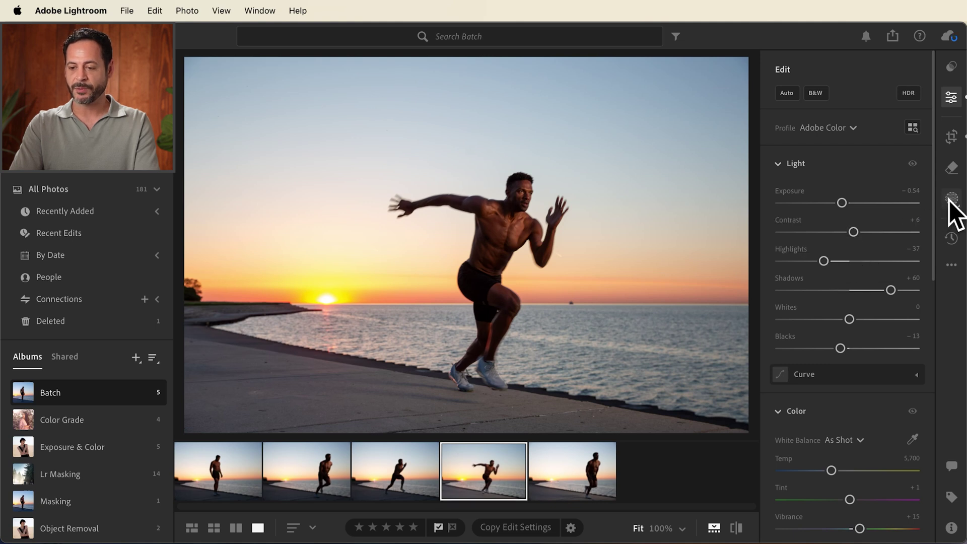
pyautogui.click(949, 199)
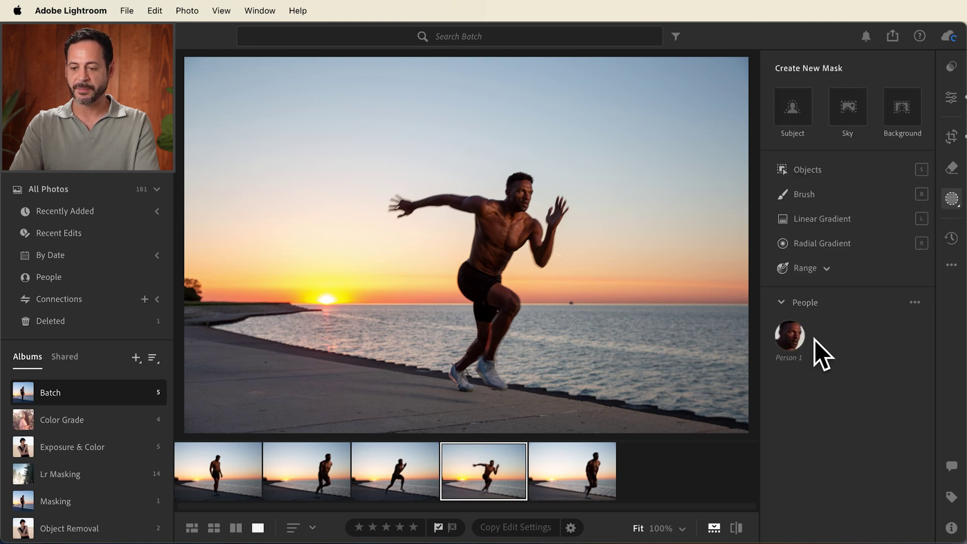
# Create an Entire Person mask on Person 1 with Shadows +14 and Temp +19.
pyautogui.click(794, 338)
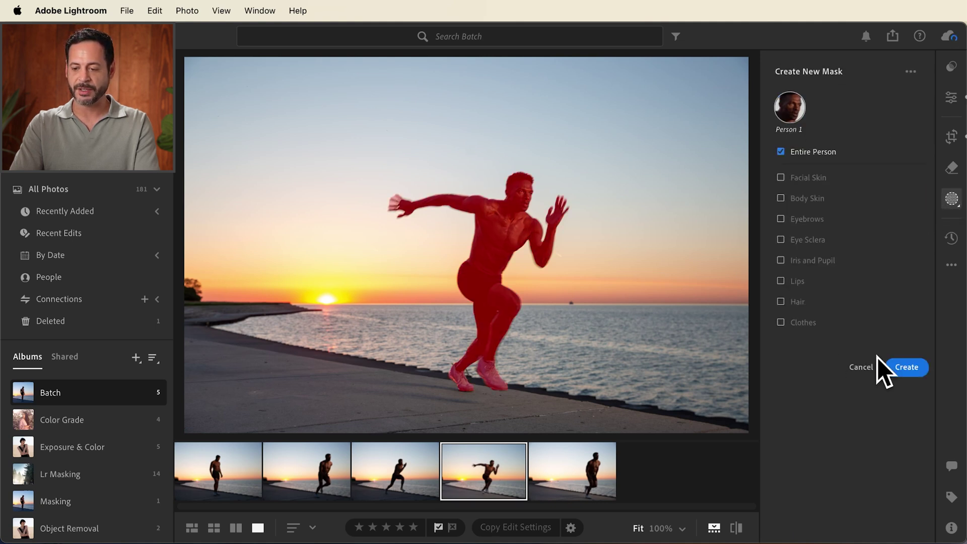
pyautogui.click(899, 367)
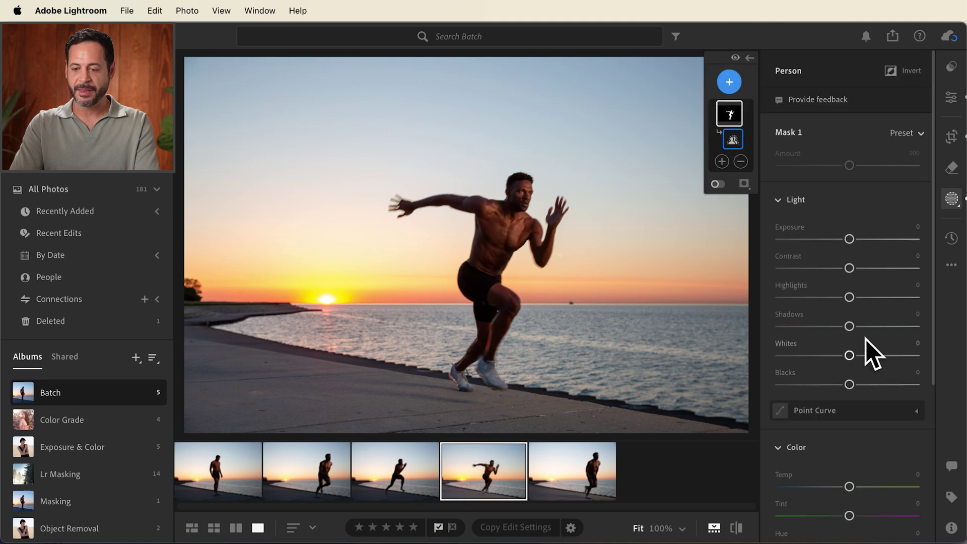
pyautogui.moveTo(852, 326); pyautogui.dragTo(860, 325)
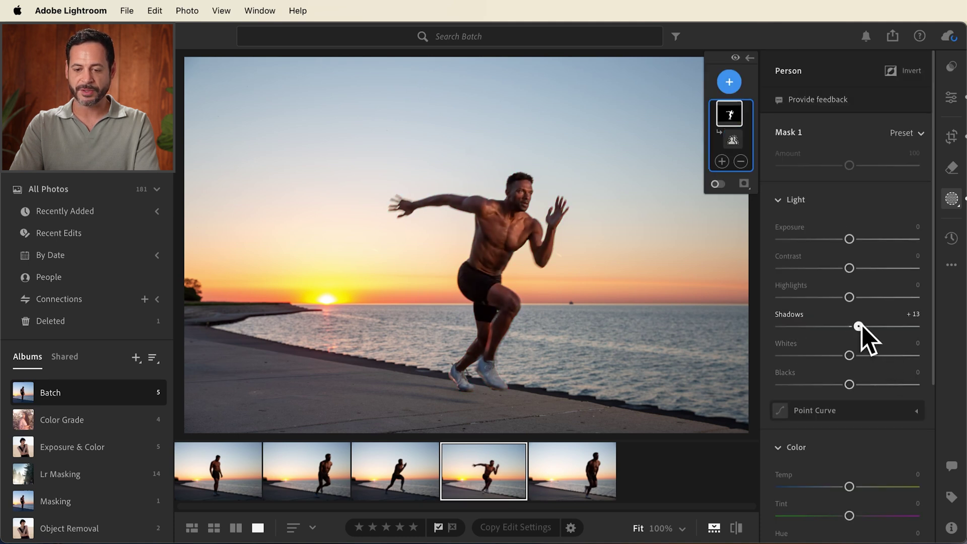
pyautogui.scroll(-3, 855, 436)
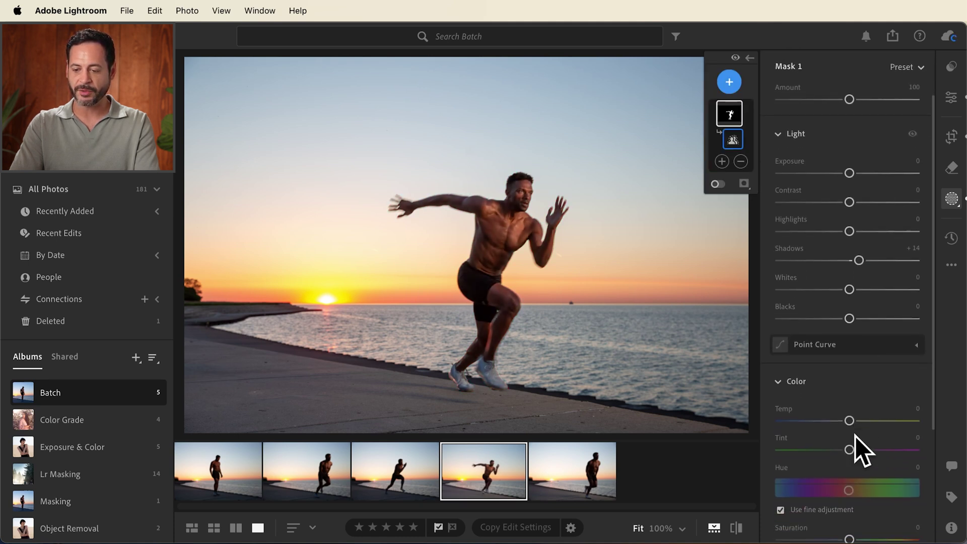
pyautogui.moveTo(851, 421); pyautogui.dragTo(862, 421)
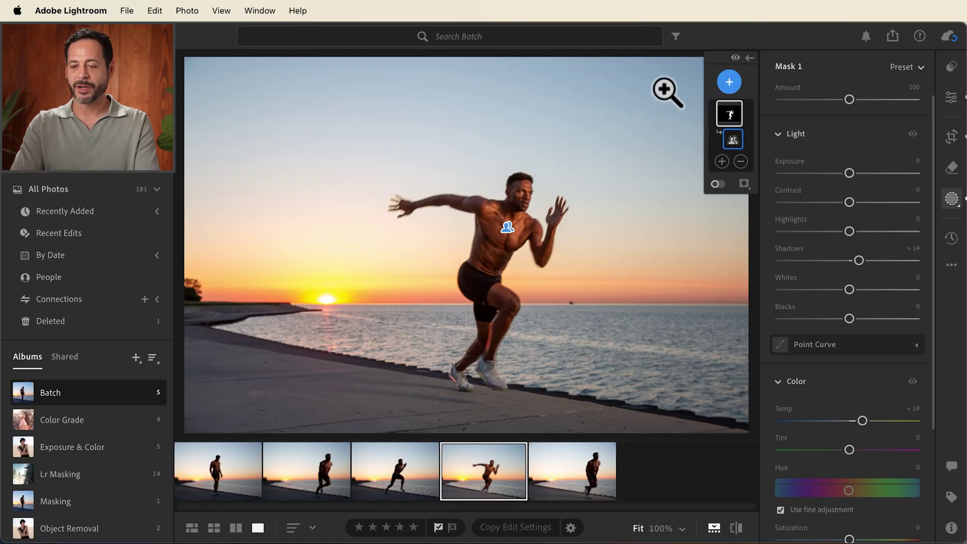
# Draw a large radial gradient around the runner as Mask 2 and invert it.
pyautogui.click(733, 82)
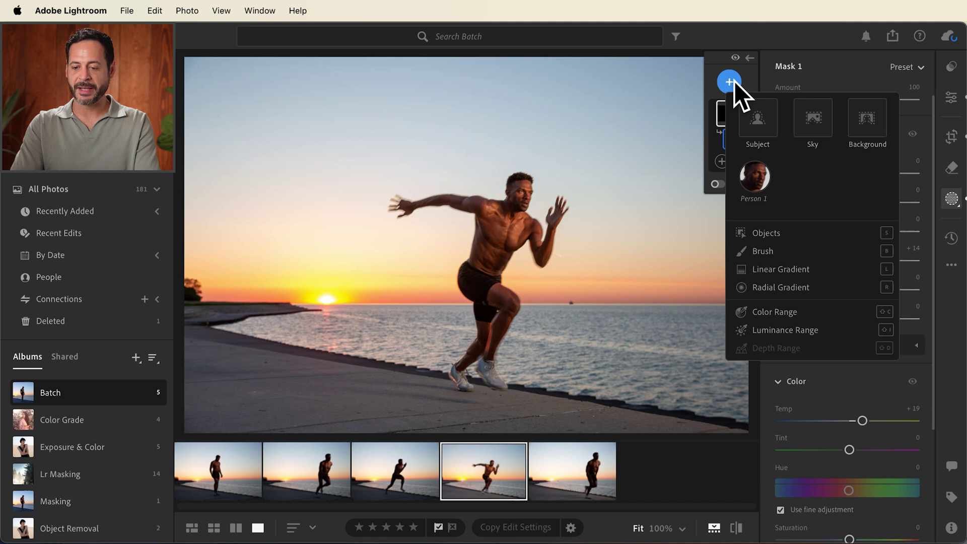
pyautogui.click(776, 285)
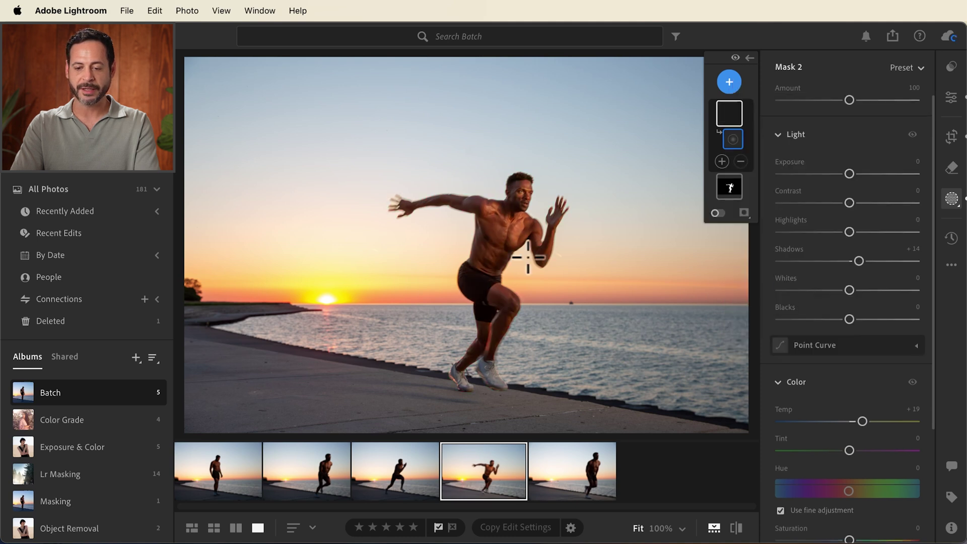
pyautogui.moveTo(448, 201); pyautogui.dragTo(738, 409)
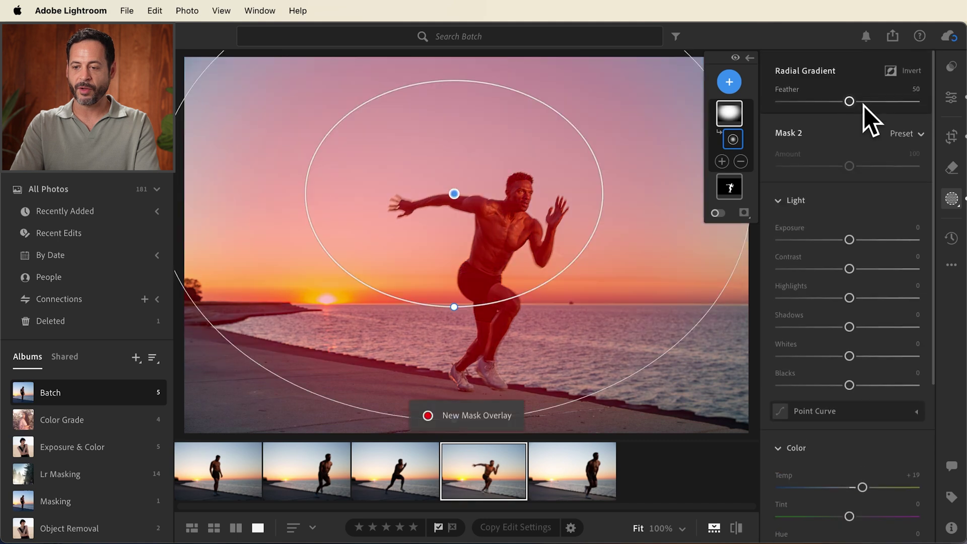
pyautogui.click(895, 72)
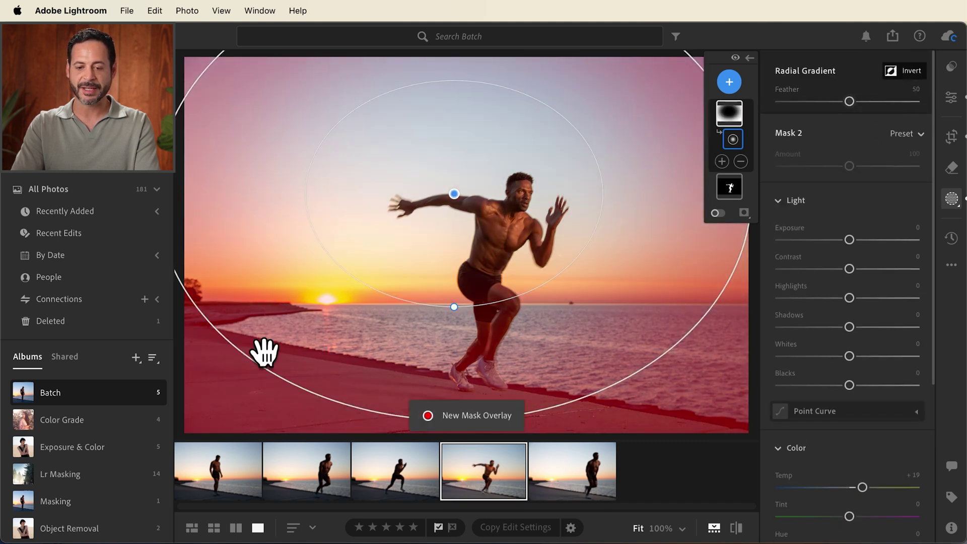
# Set the inverted radial mask to Exposure -0.20 and Temp -11.
pyautogui.moveTo(851, 239); pyautogui.dragTo(847, 239)
pyautogui.scroll(-2, 849, 353)
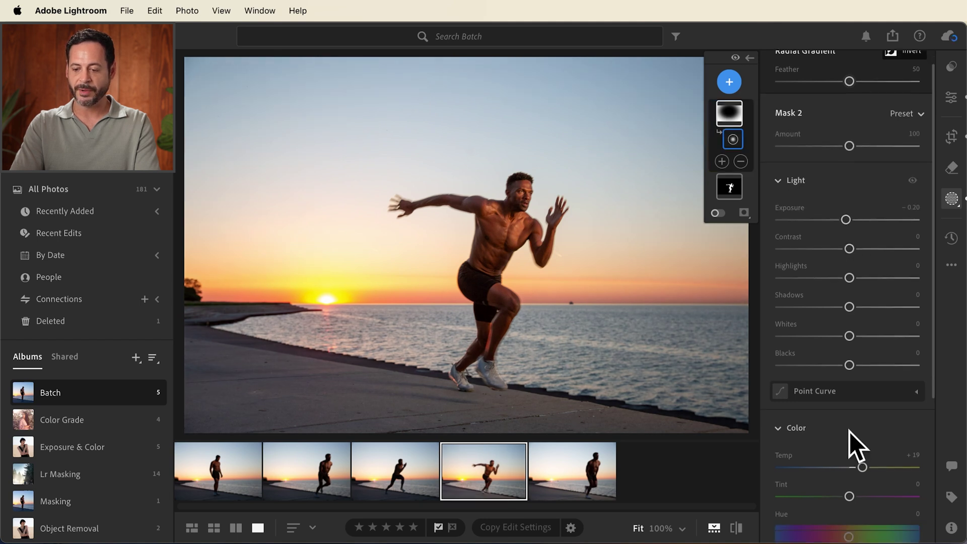
pyautogui.moveTo(846, 467); pyautogui.dragTo(839, 464)
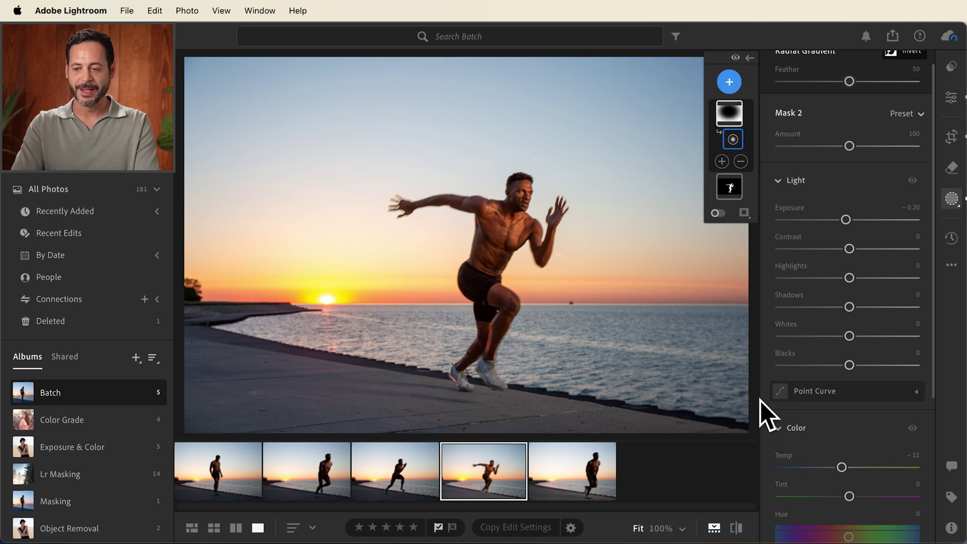
# Toggle the original view with \ to compare, then return to the edited version.
pyautogui.scroll(-3, 760, 400)
pyautogui.press('\\')
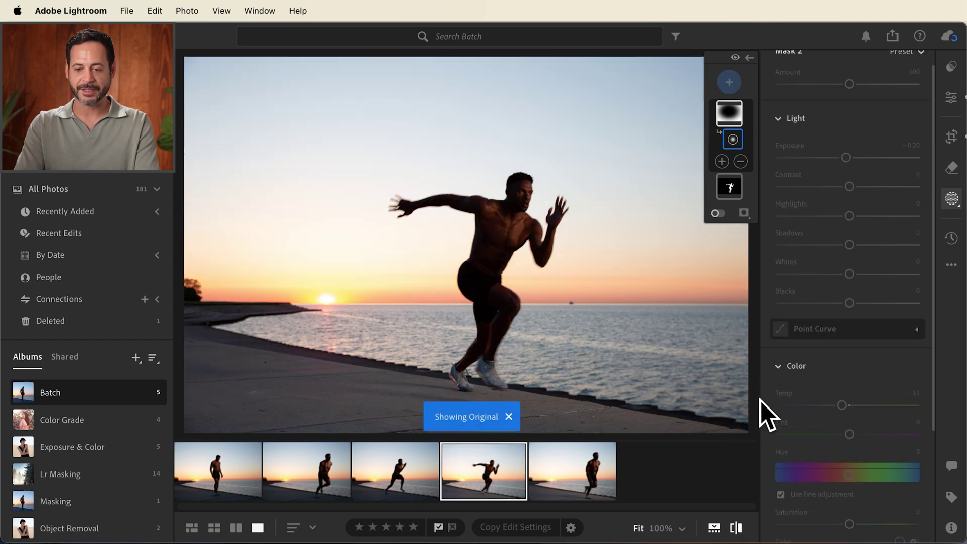
pyautogui.press('\\')
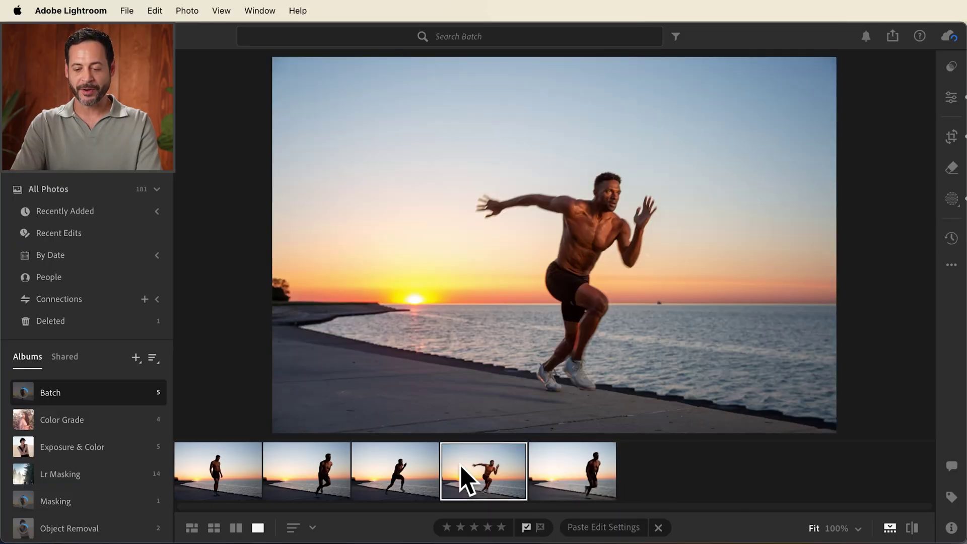
# Clear the old paste and copy edit settings including Crop & Geometry and Masks 1 and 2.
pyautogui.click(658, 527)
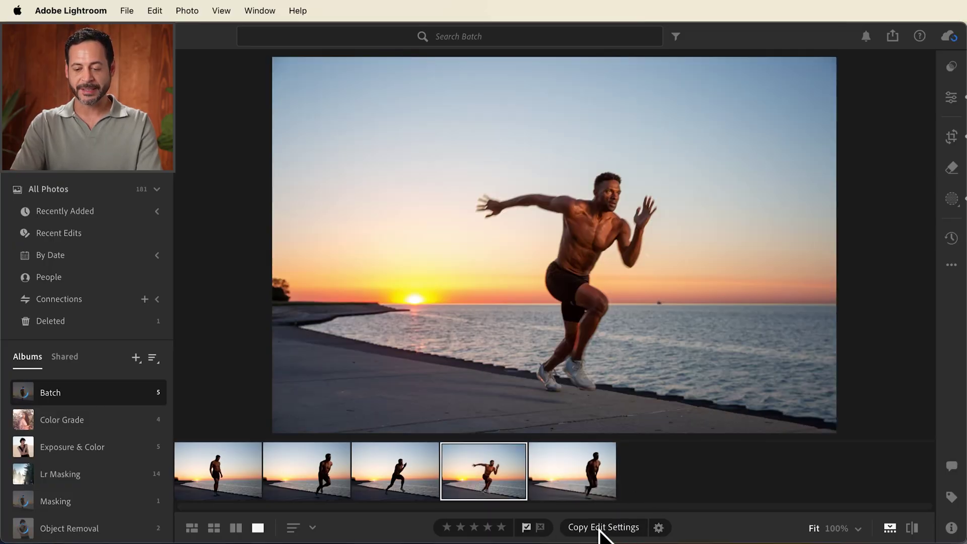
pyautogui.click(658, 528)
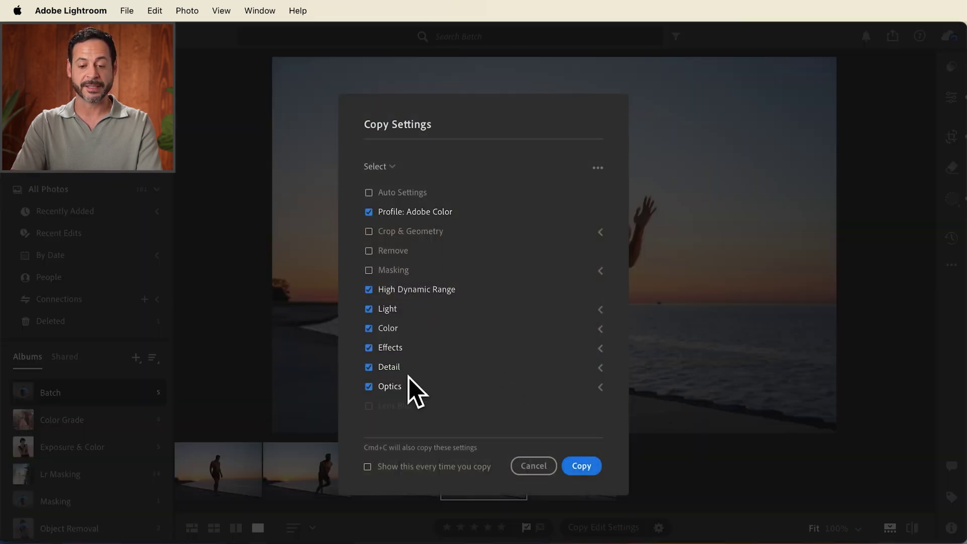
pyautogui.click(383, 235)
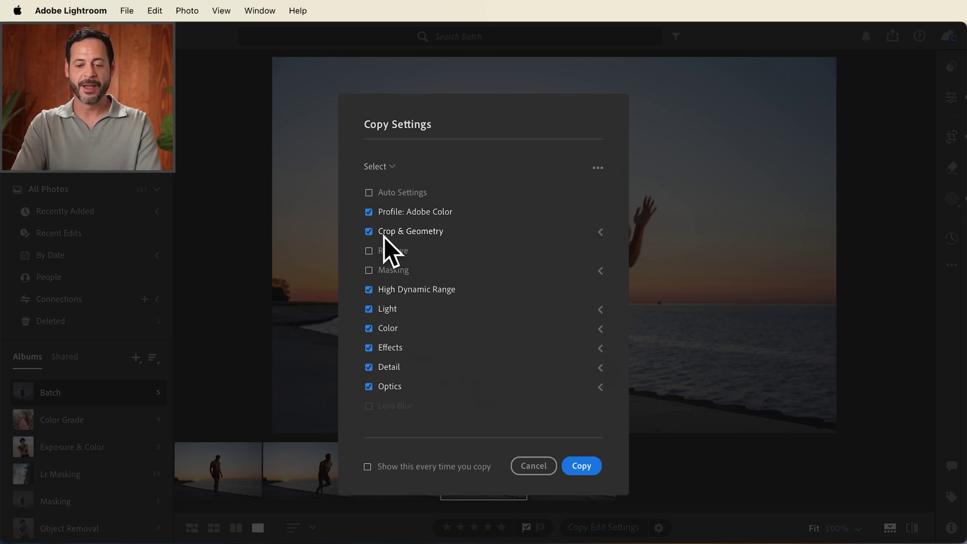
pyautogui.click(403, 272)
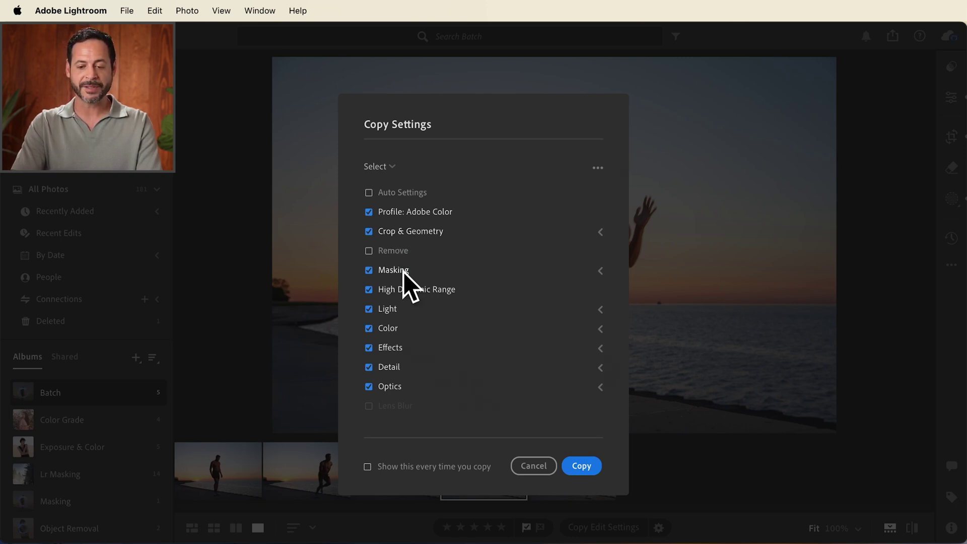
pyautogui.click(599, 272)
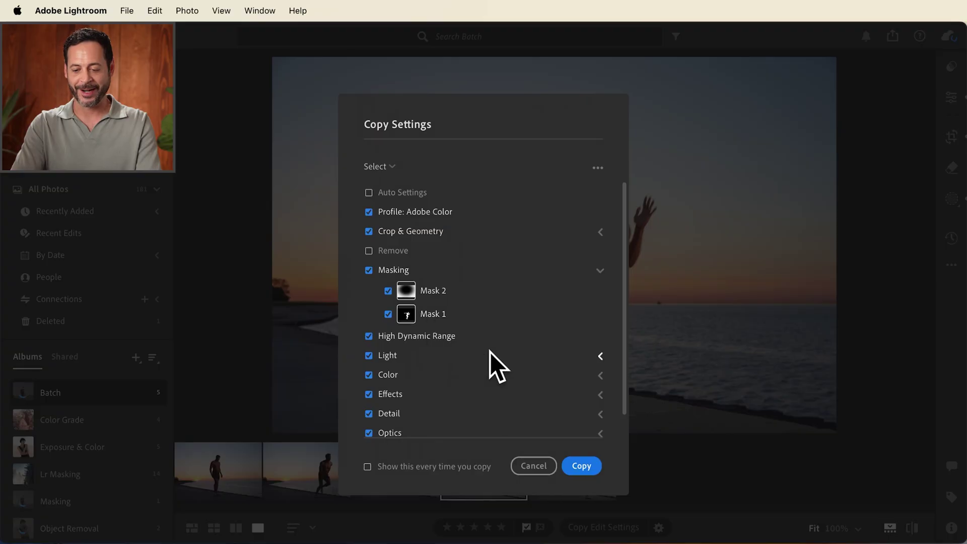
pyautogui.click(587, 465)
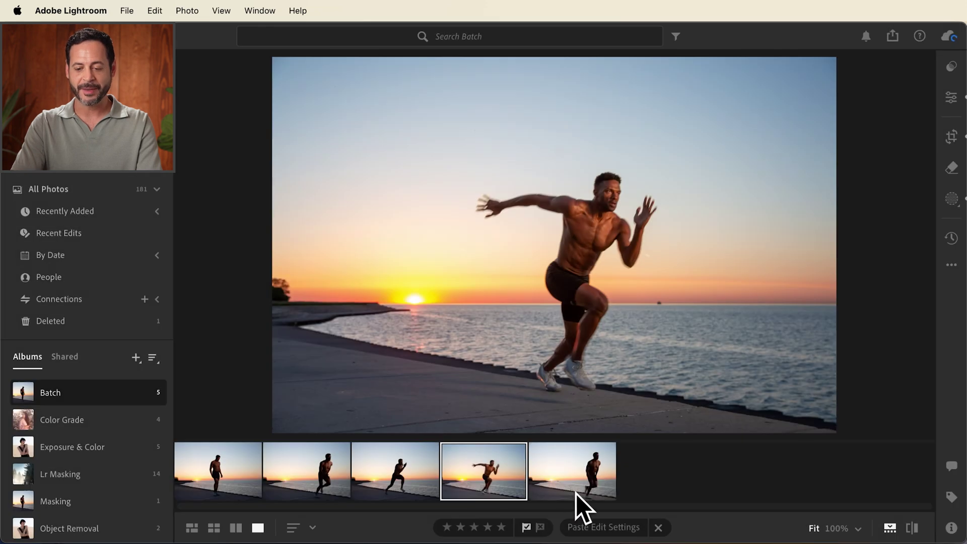
# Paste the copied edit onto the fifth runner photo, then select the third photo.
pyautogui.click(571, 470)
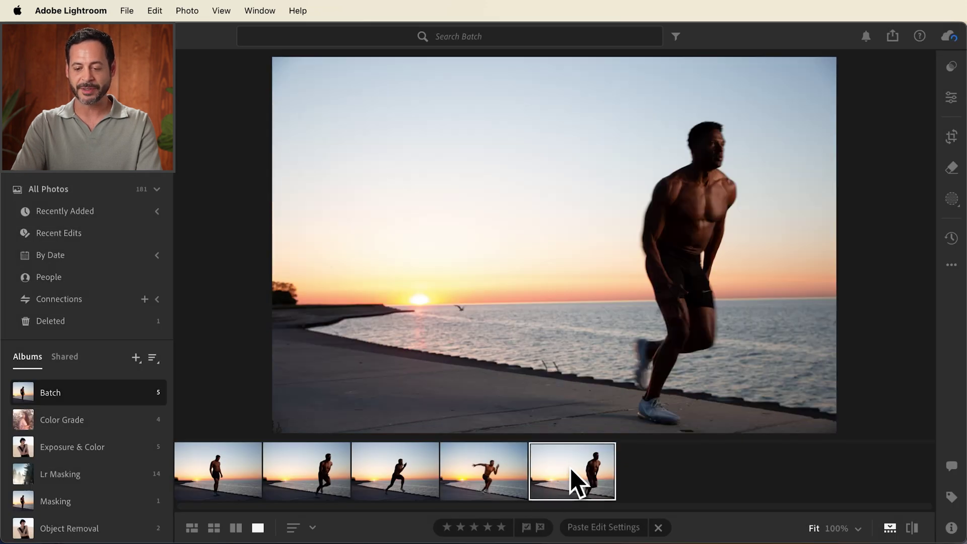
pyautogui.click(607, 527)
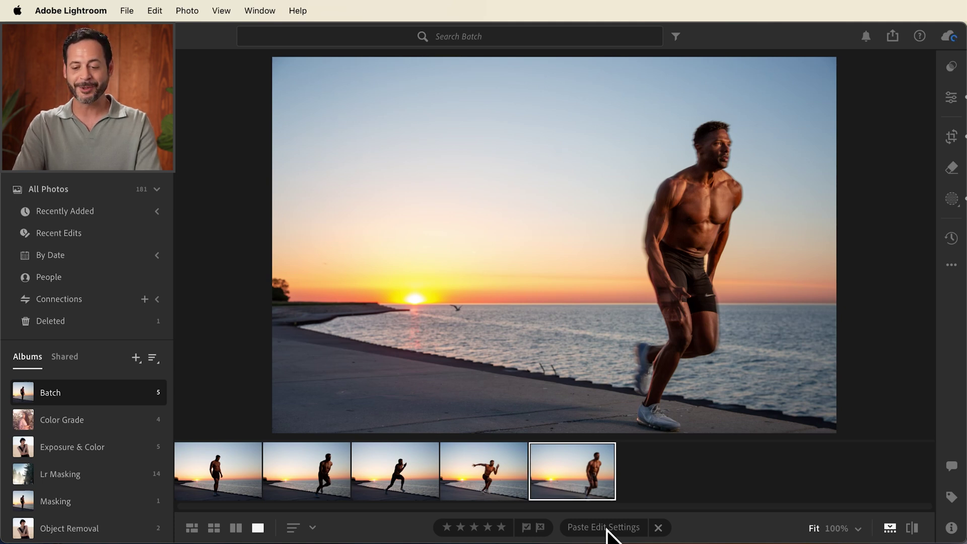
pyautogui.click(416, 478)
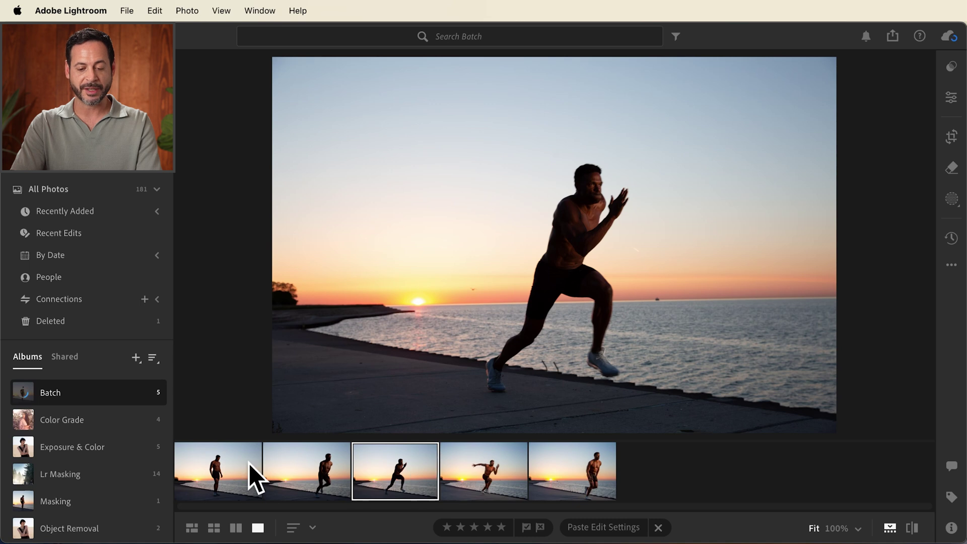
# Select photos 1–3 and paste the copied edit using Merge for the masks.
pyautogui.keyDown('shift'); pyautogui.click(234, 465); pyautogui.keyUp('shift')
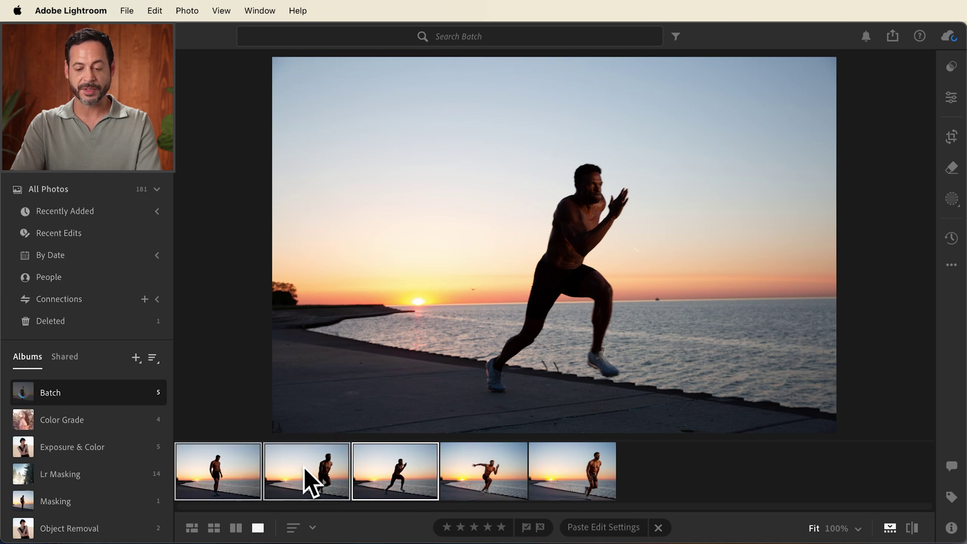
pyautogui.click(594, 527)
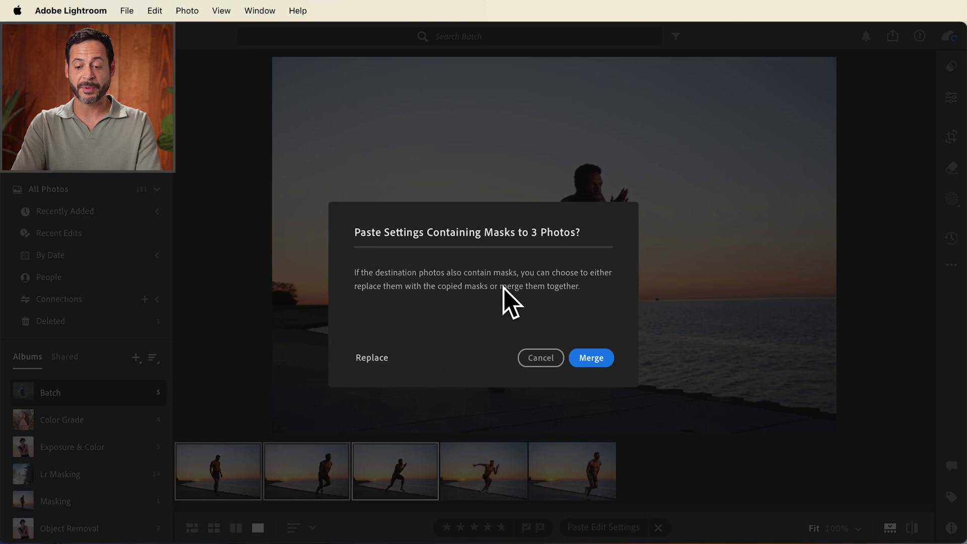
pyautogui.click(579, 360)
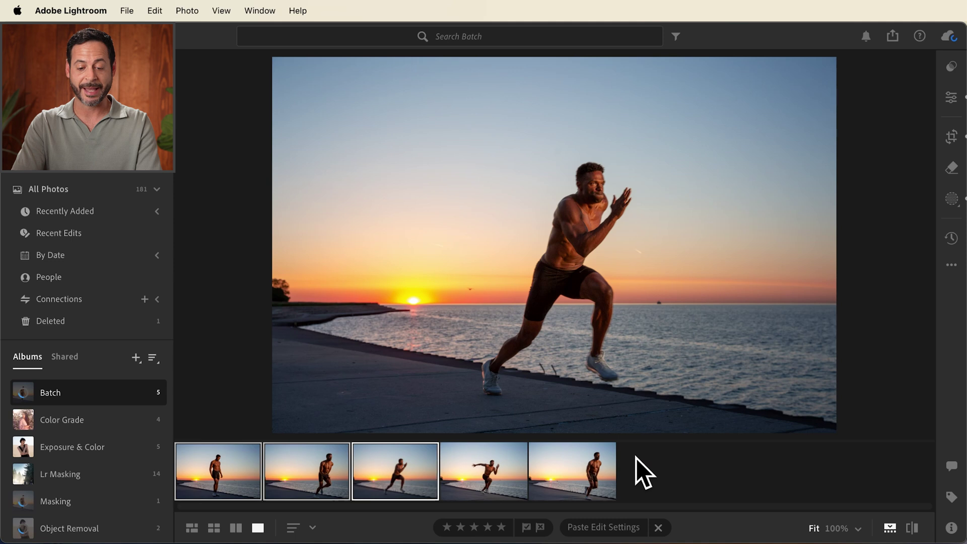
# Step through photos five down to one and back to five, checking each edit.
pyautogui.click(589, 469)
pyautogui.click(492, 471)
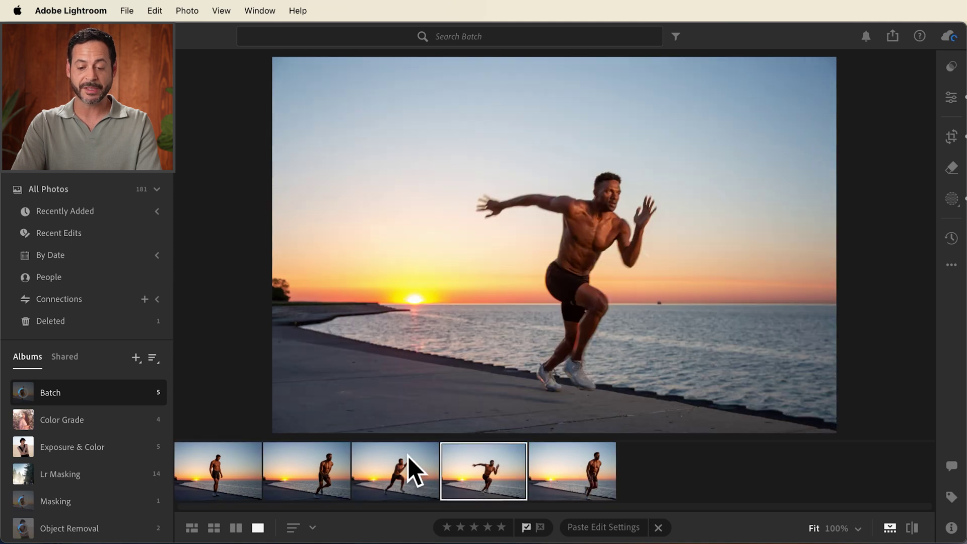
pyautogui.click(398, 471)
pyautogui.click(325, 459)
pyautogui.click(244, 459)
pyautogui.click(280, 466)
pyautogui.click(397, 482)
pyautogui.click(495, 476)
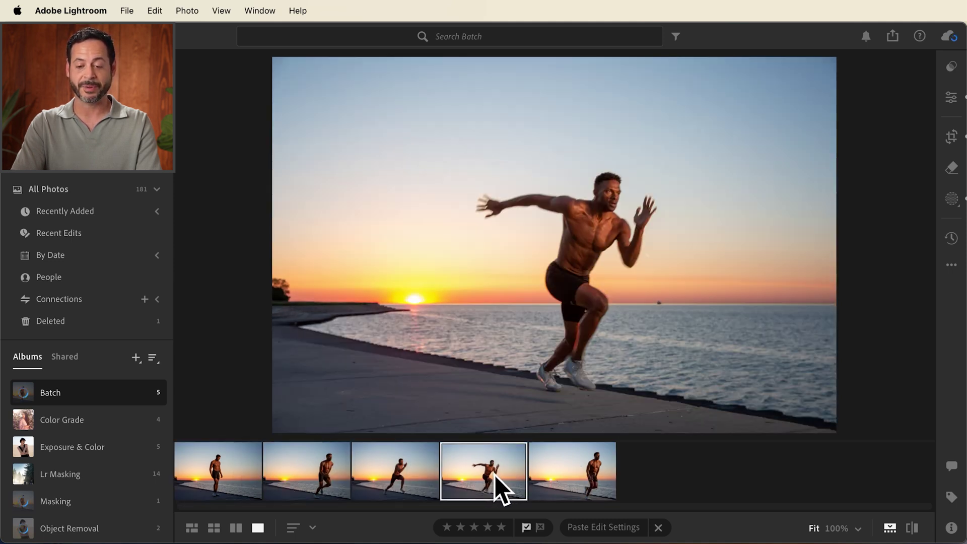
pyautogui.click(574, 475)
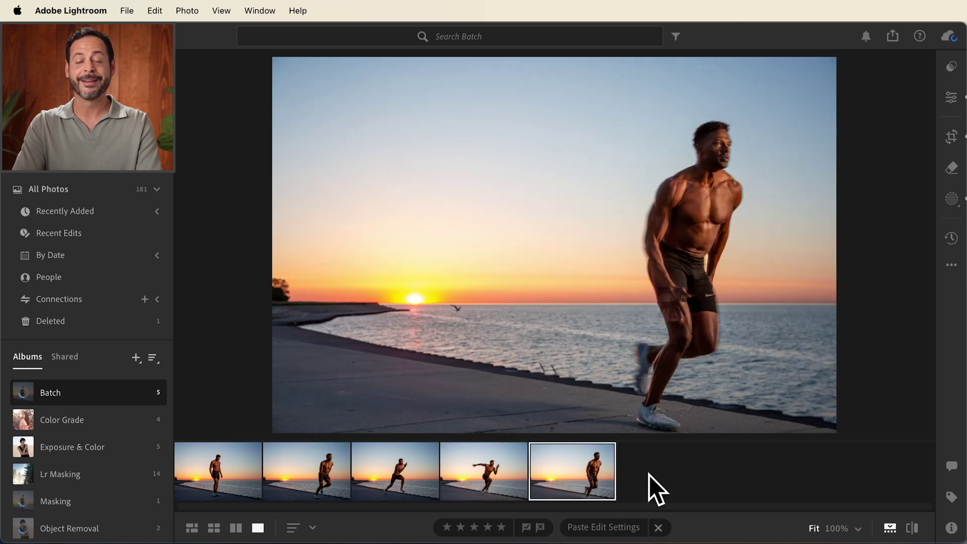